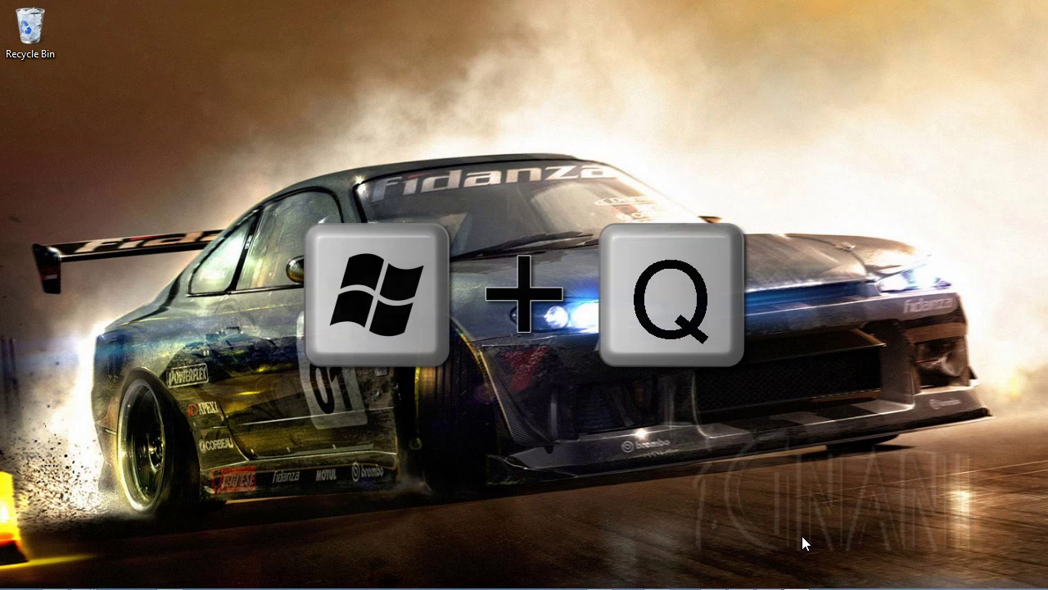
Launch services.msc from the app search, then close the Services console.
key("super+q")
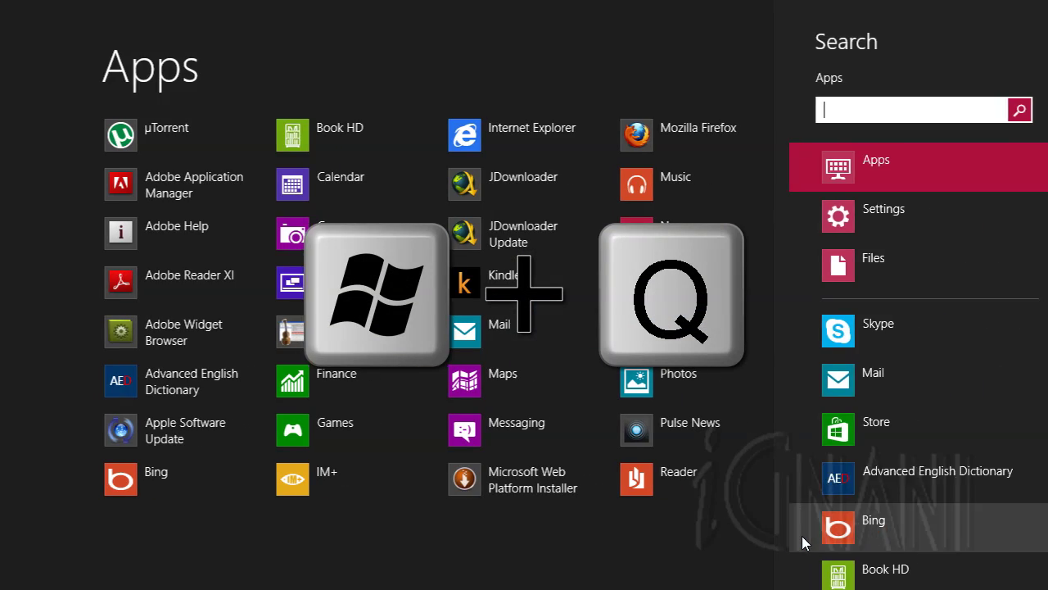
type("s")
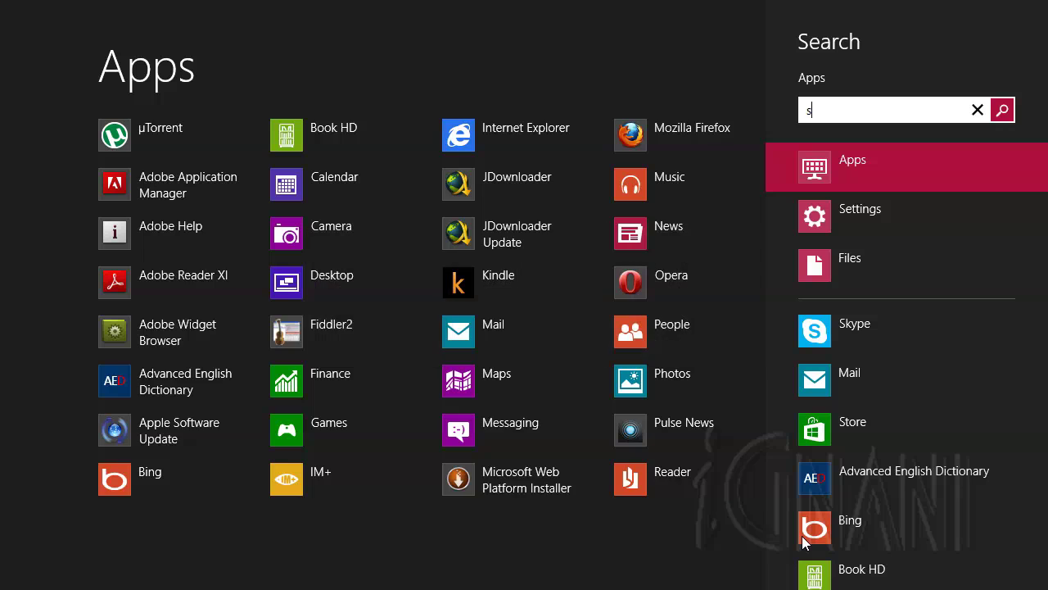
type("ervices.msc")
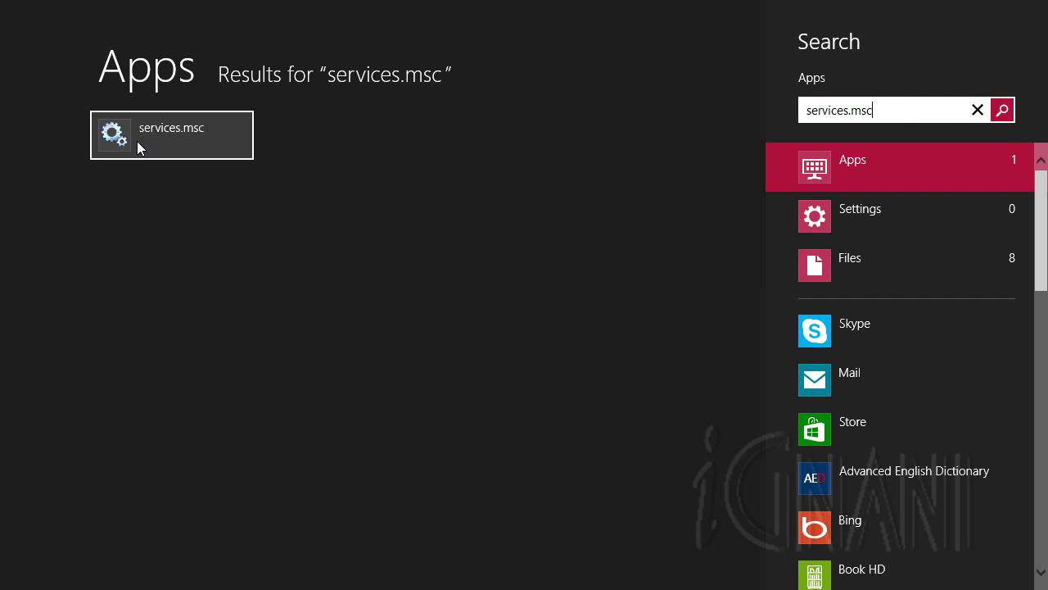
left_click(140, 142)
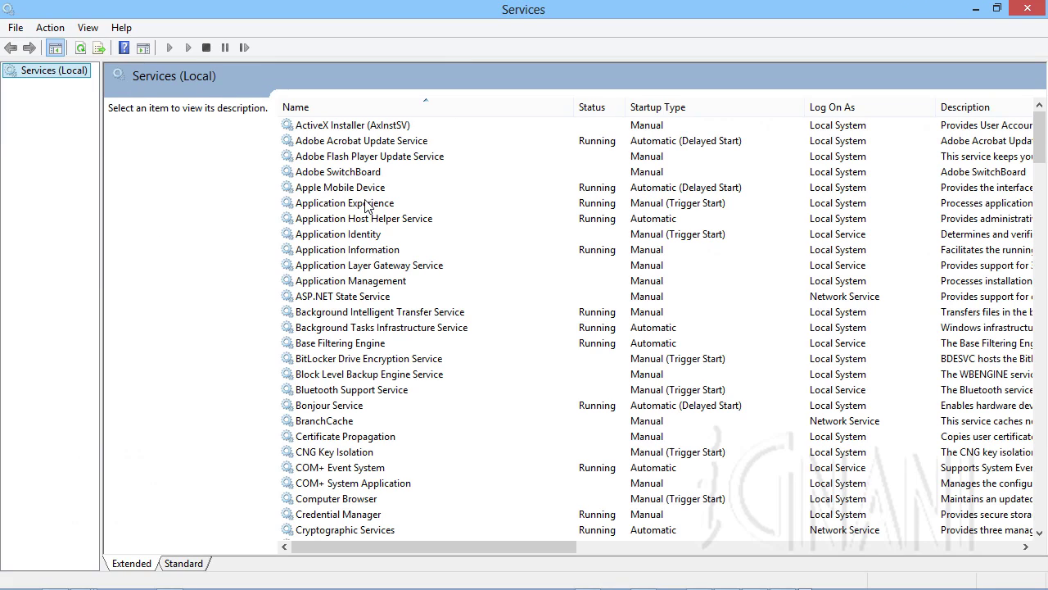
left_click(1026, 9)
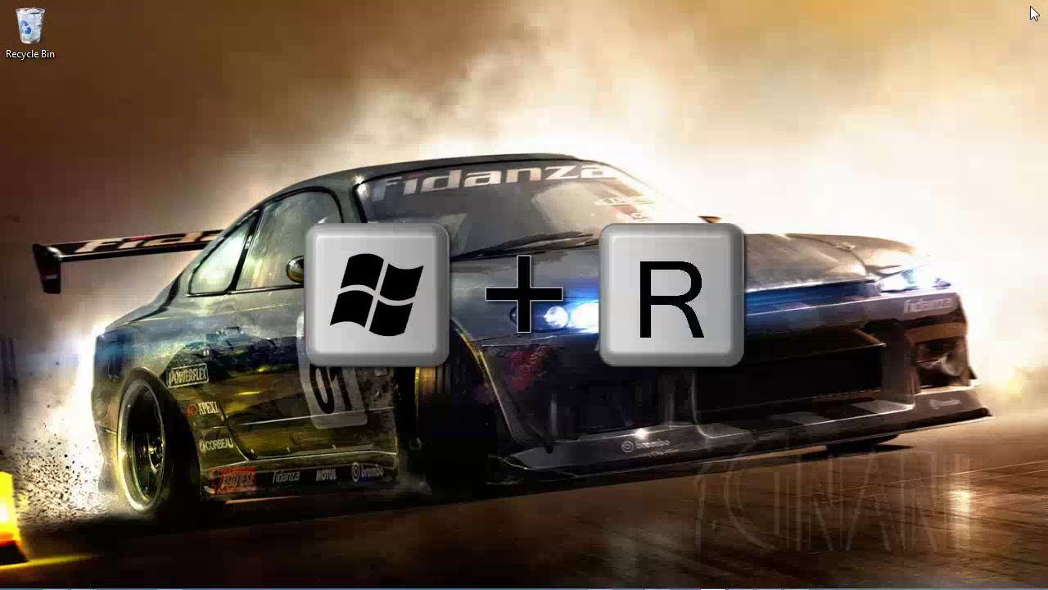
Relaunch Services by running services.msc from the Run dialog.
key("super+r")
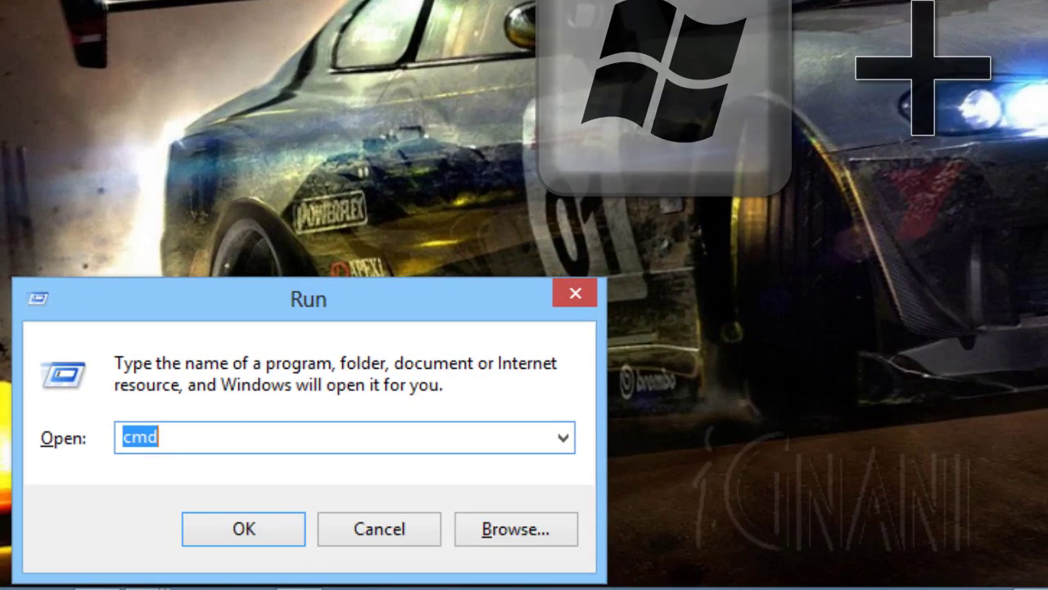
type("ser")
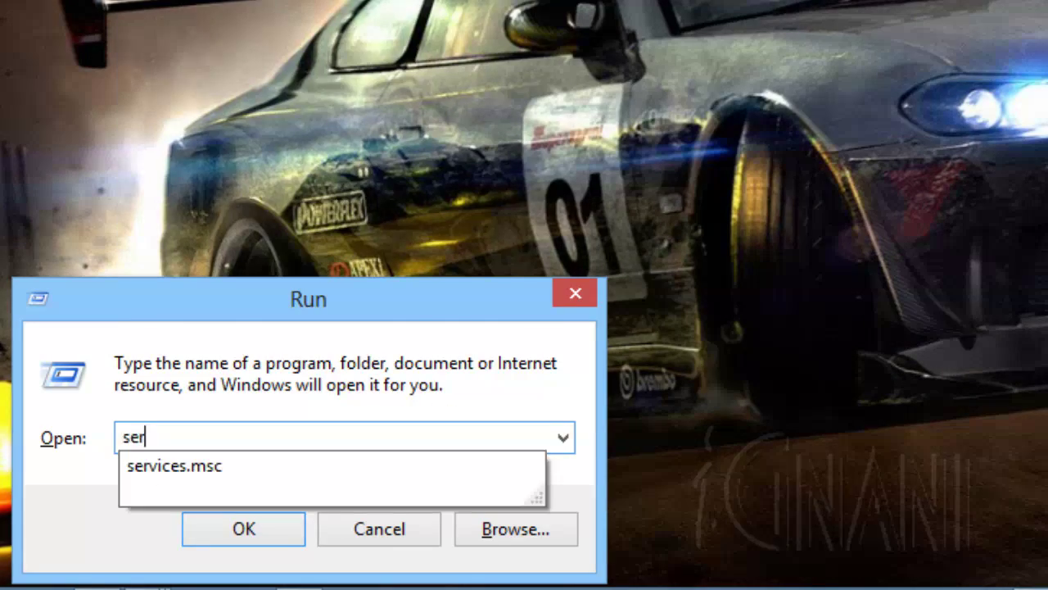
key("Down")
key("Escape")
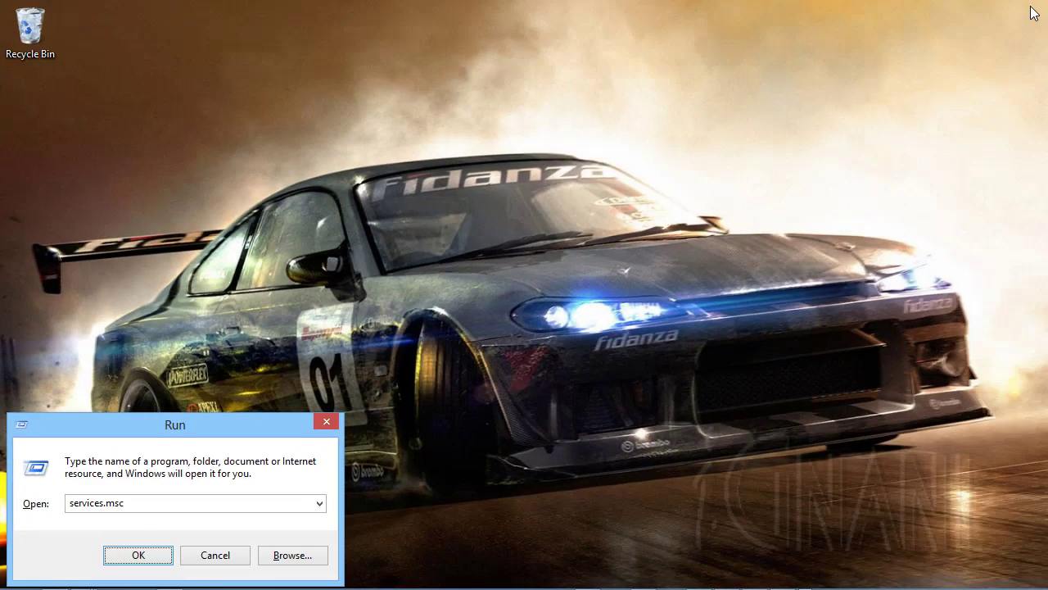
key("Return")
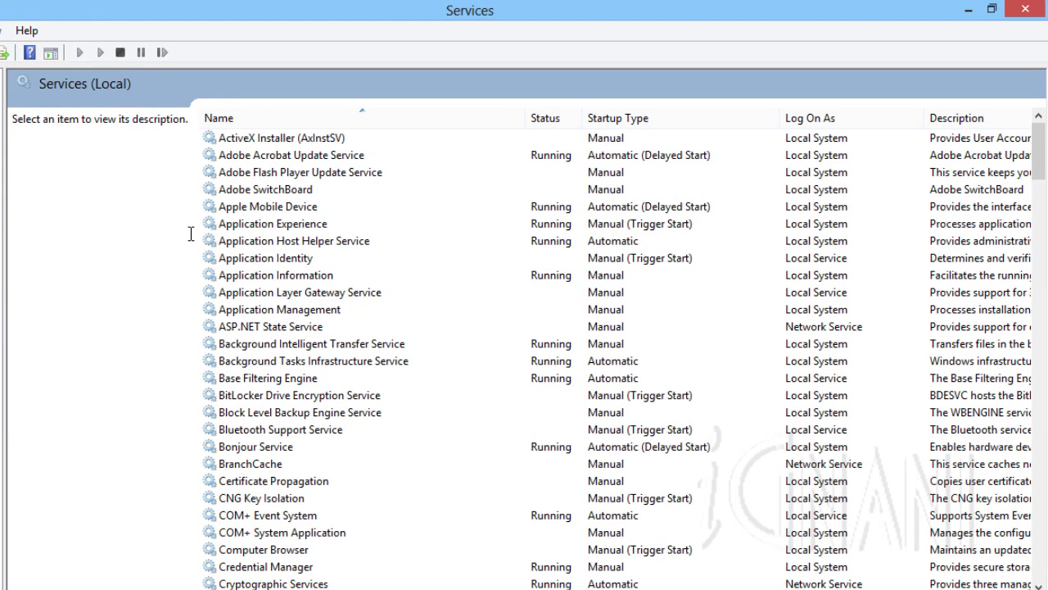
Sort services by Startup Type and select Cryptographic Services to show its description.
left_click(244, 244)
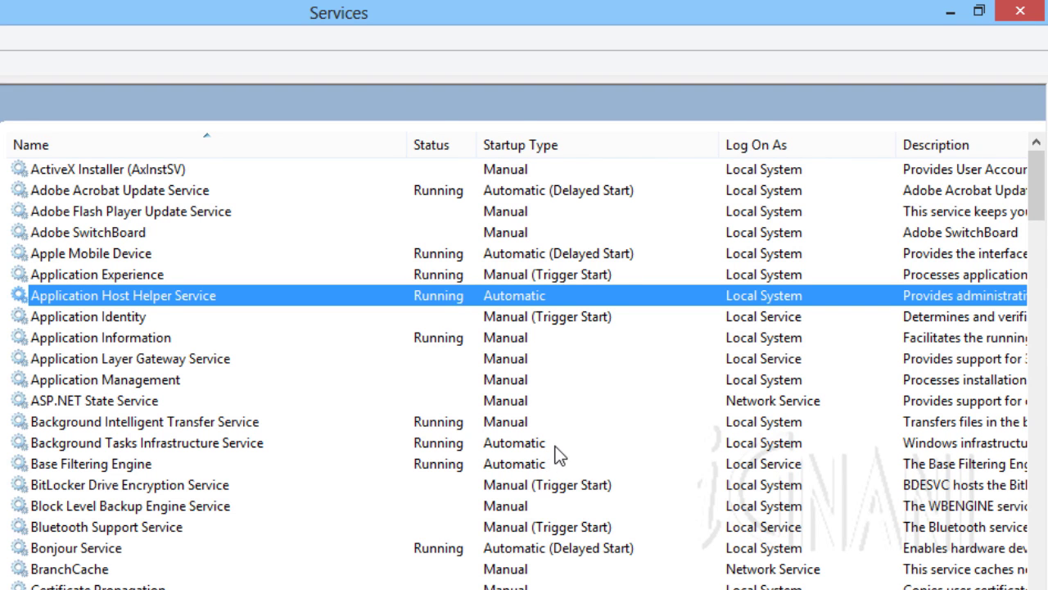
left_click(528, 148)
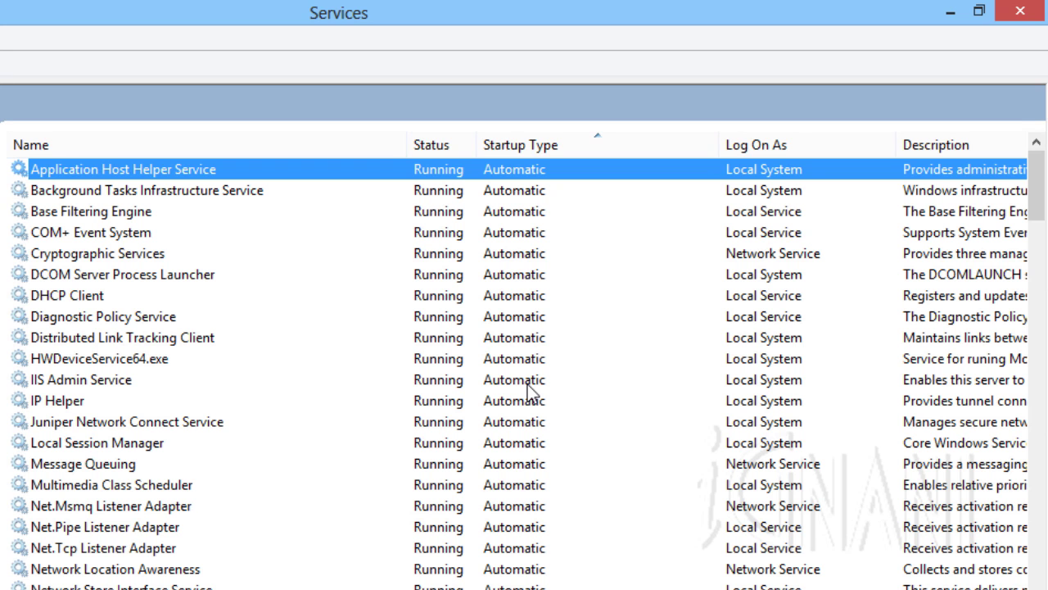
scroll(528, 393, "down", 9)
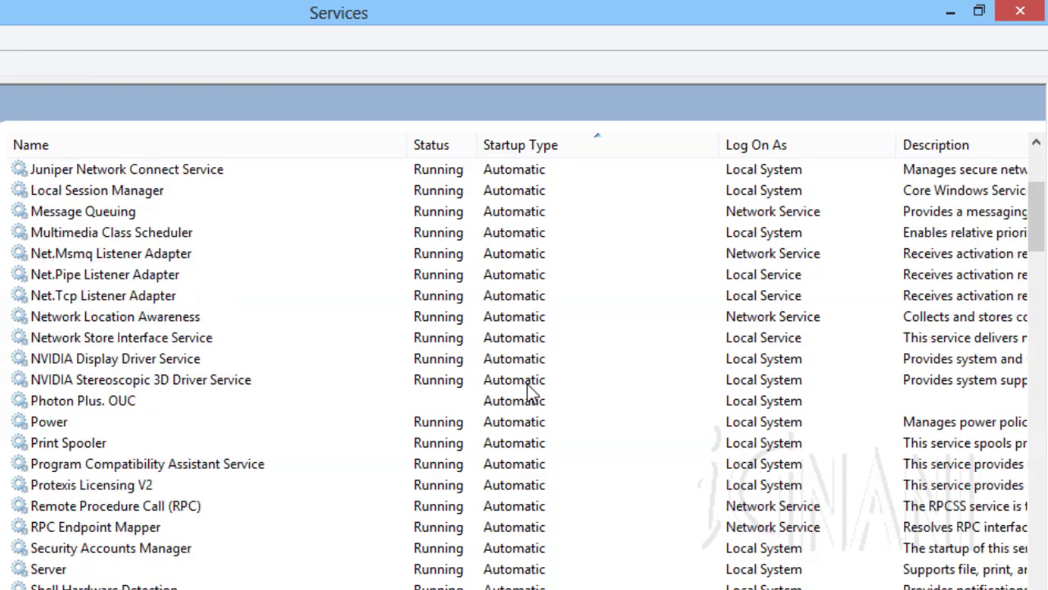
scroll(528, 393, "down", 9)
scroll(764, 276, "up", 7)
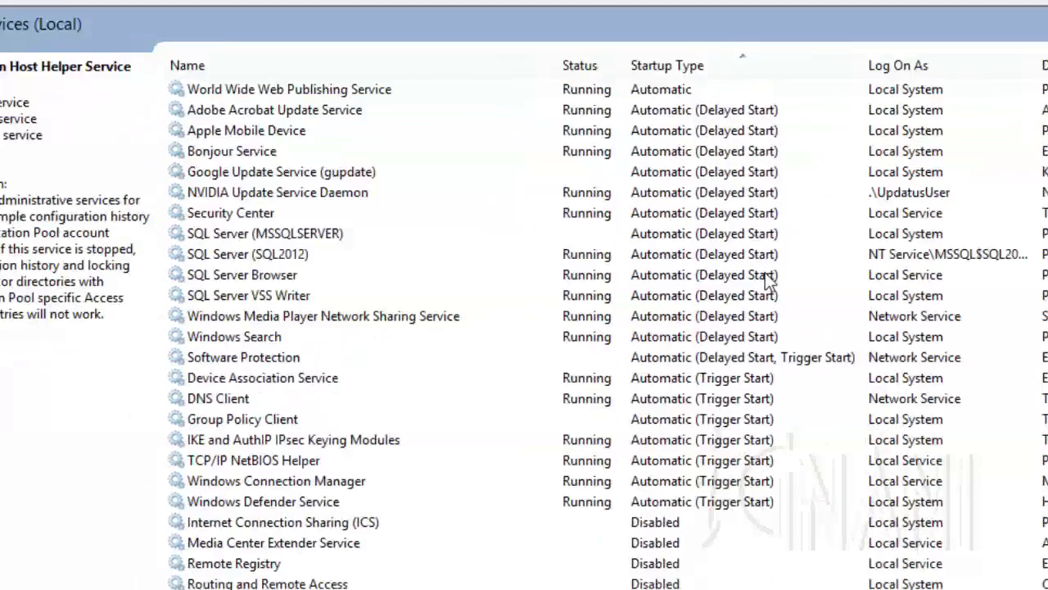
scroll(363, 258, "up", 16)
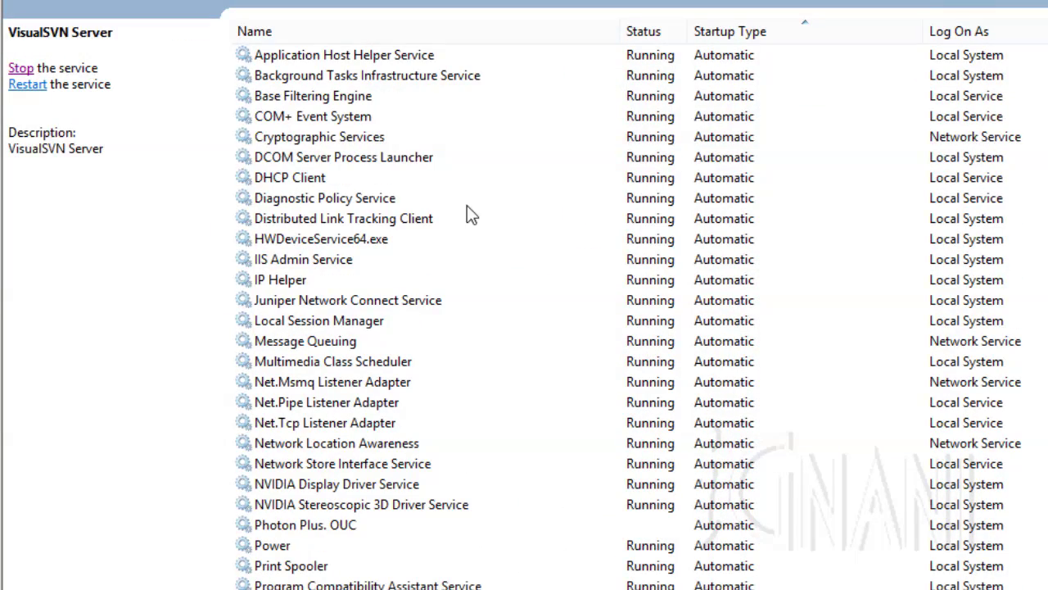
left_click(353, 138)
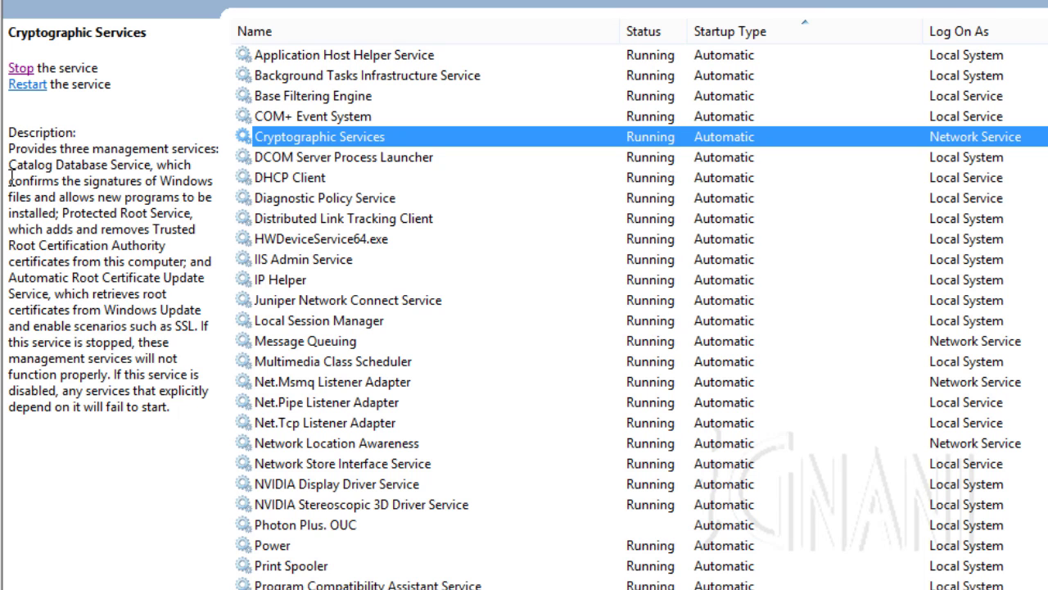
Stop Cryptographic Services from the left pane and open its Properties dialog.
left_click(19, 70)
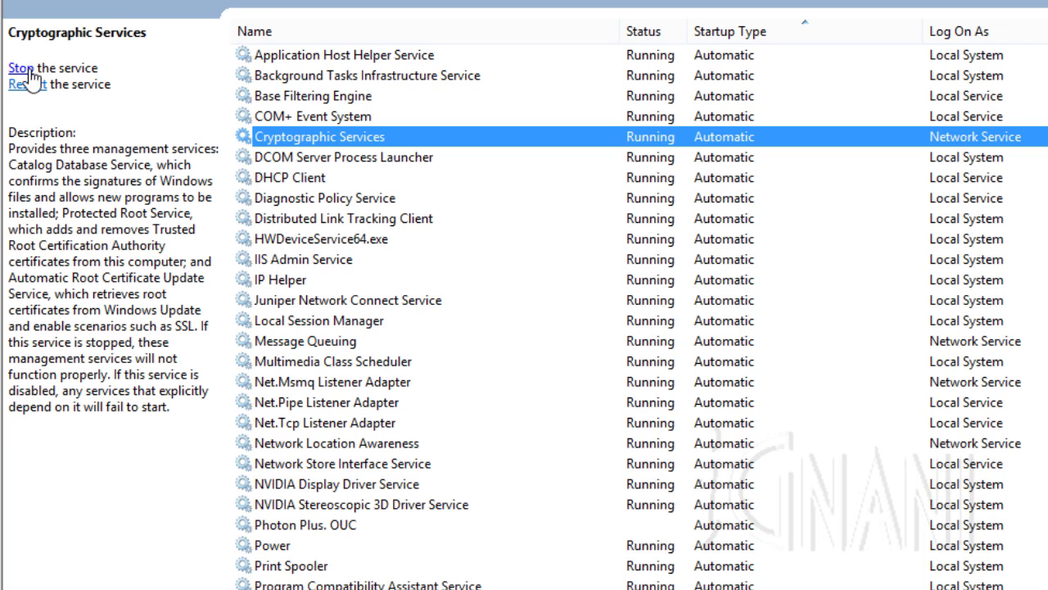
double_click(317, 140)
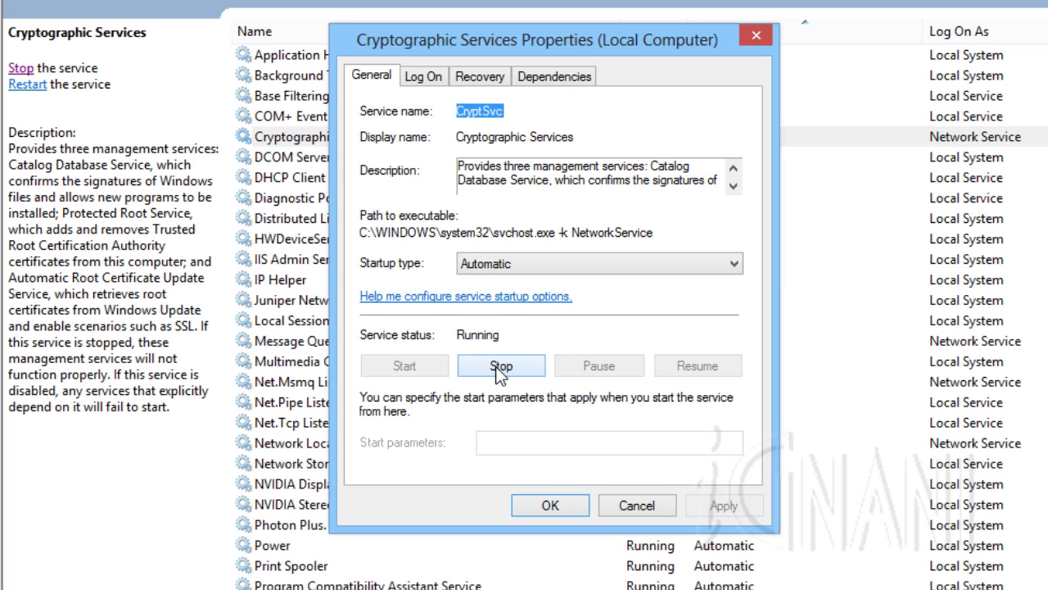
Set Cryptographic Services startup type to Manual, stop the service, and confirm with OK.
left_click(687, 262)
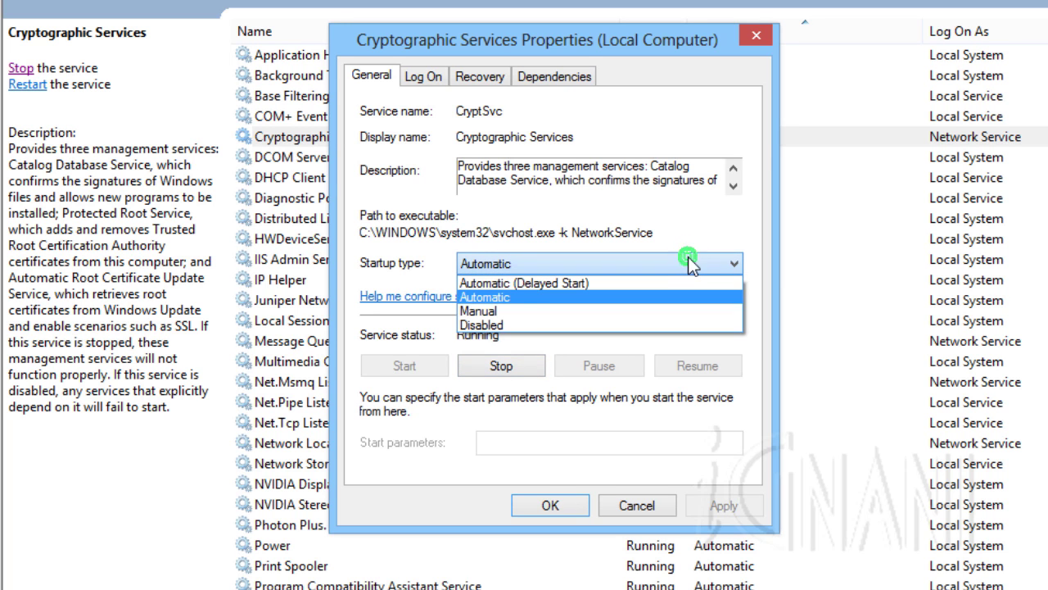
left_click(517, 312)
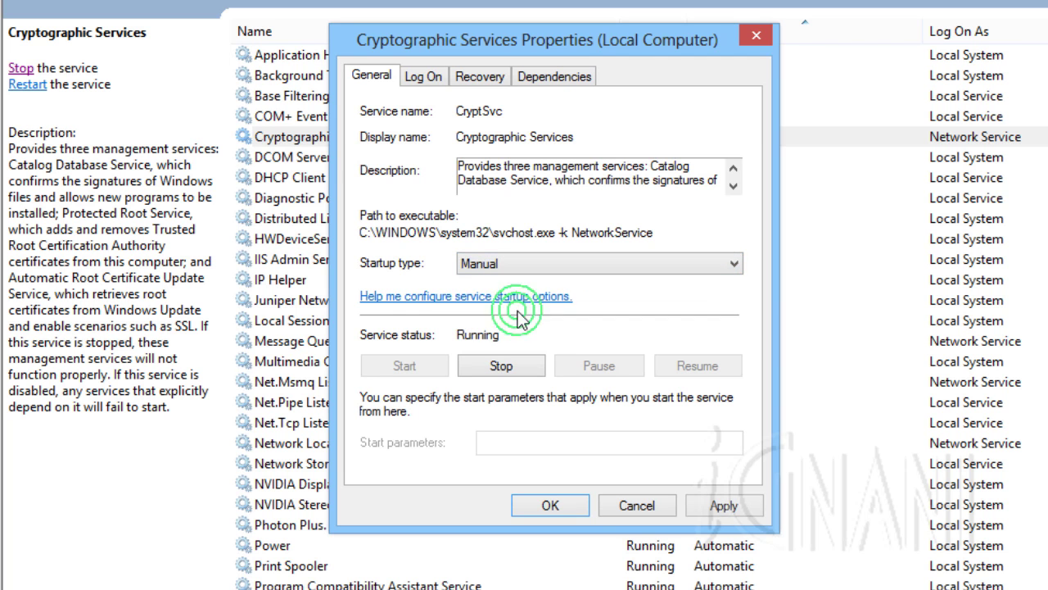
left_click(502, 365)
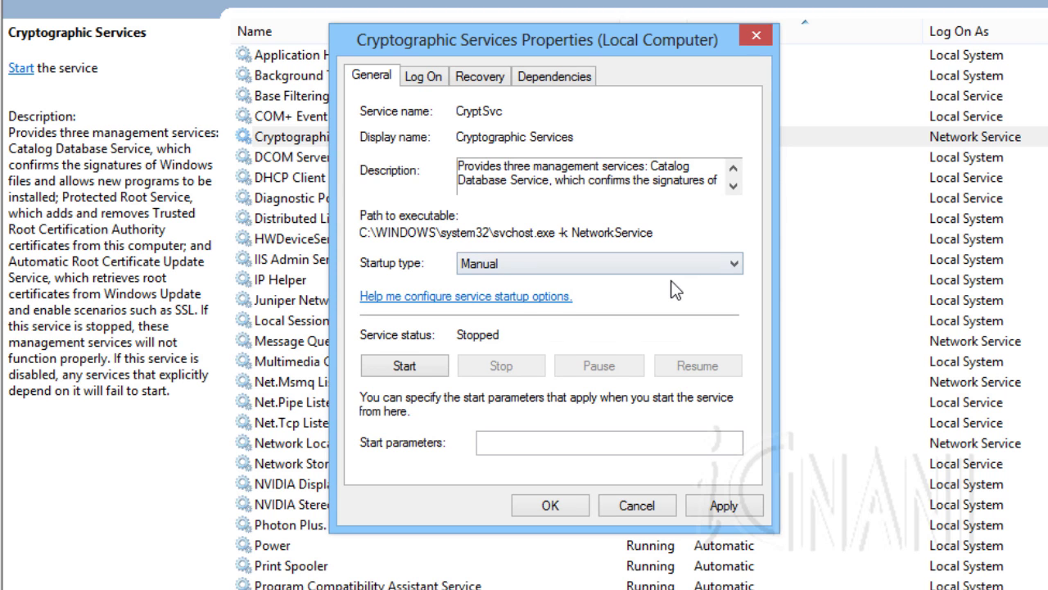
left_click(555, 504)
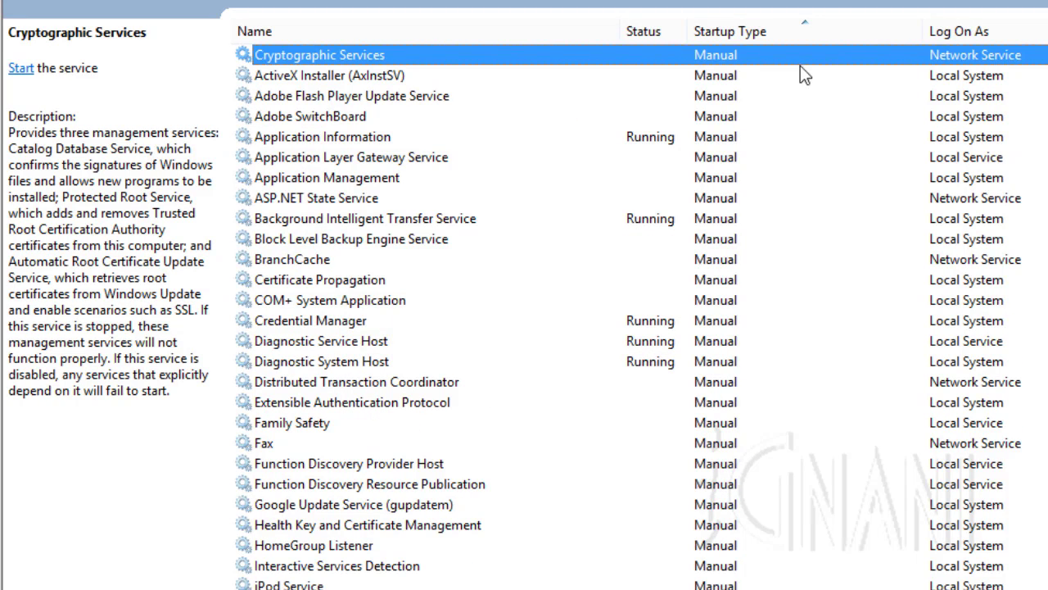
Start Cryptographic Services again and apply Automatic (Delayed Start) as its startup type.
left_click(23, 70)
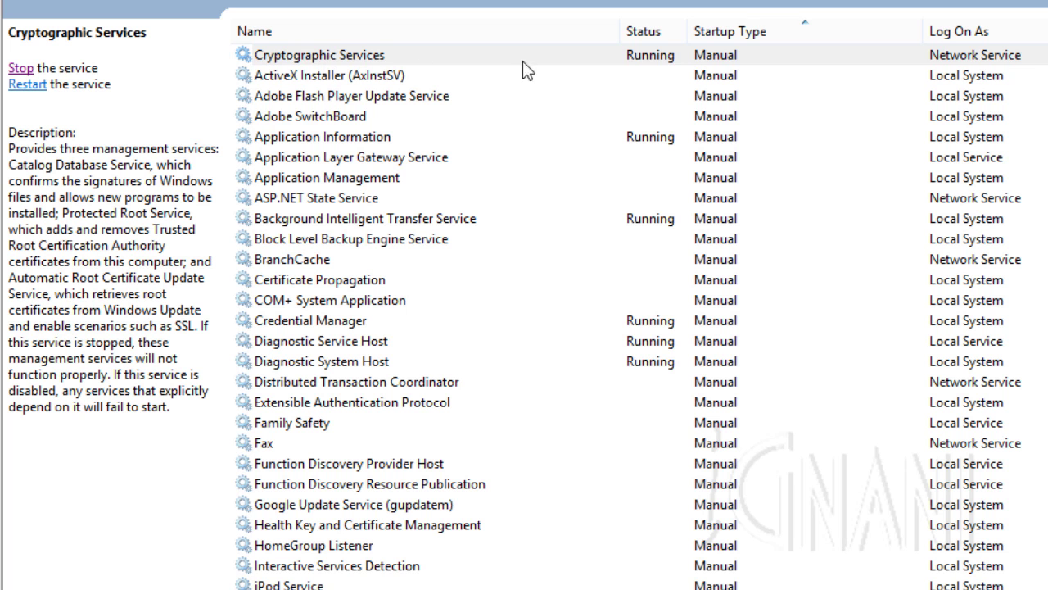
double_click(588, 52)
left_click(594, 267)
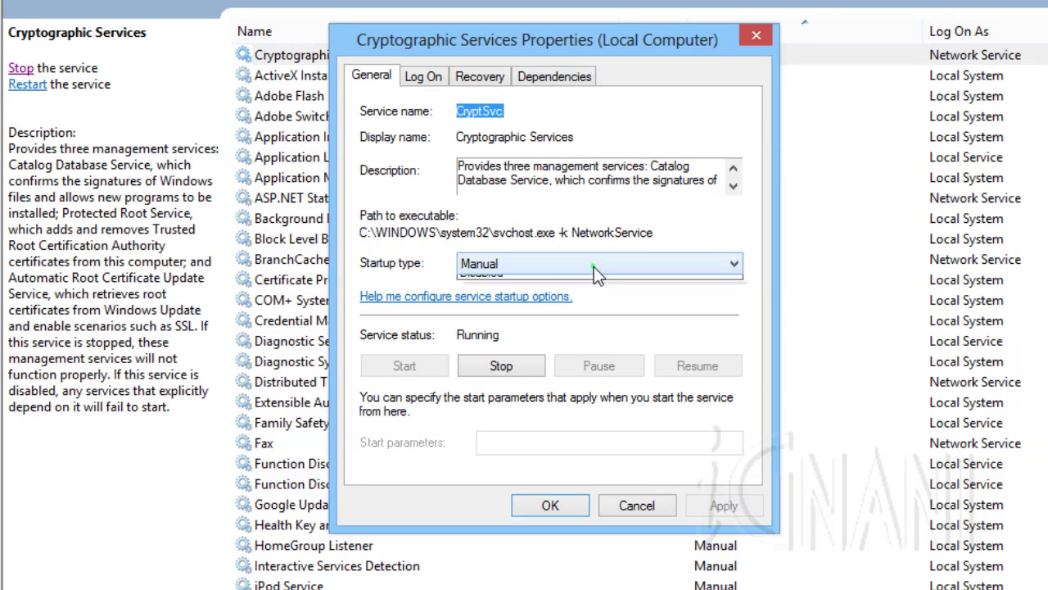
left_click(583, 283)
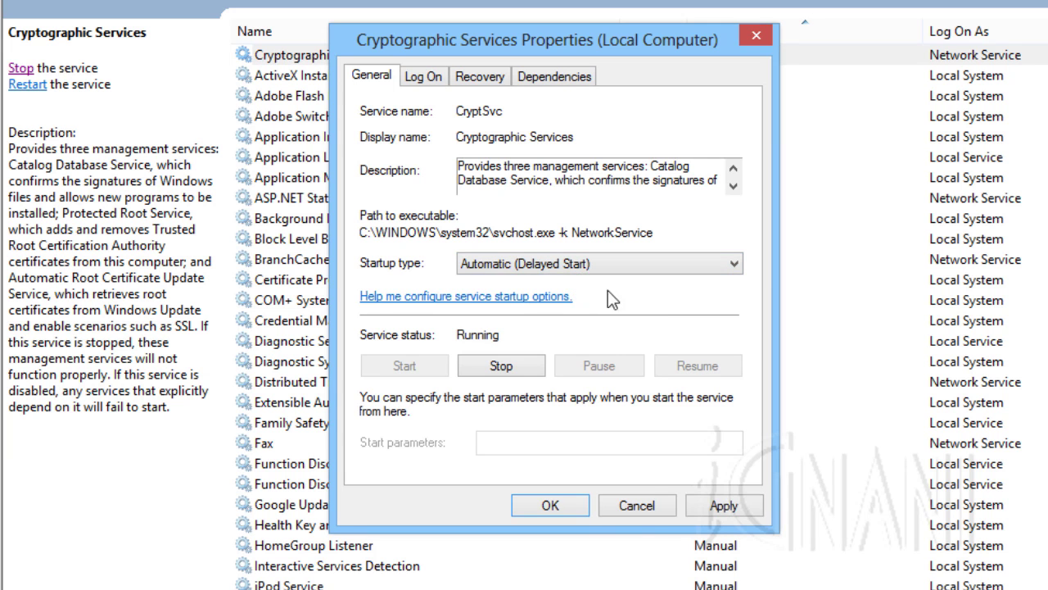
left_click(719, 505)
left_click(547, 505)
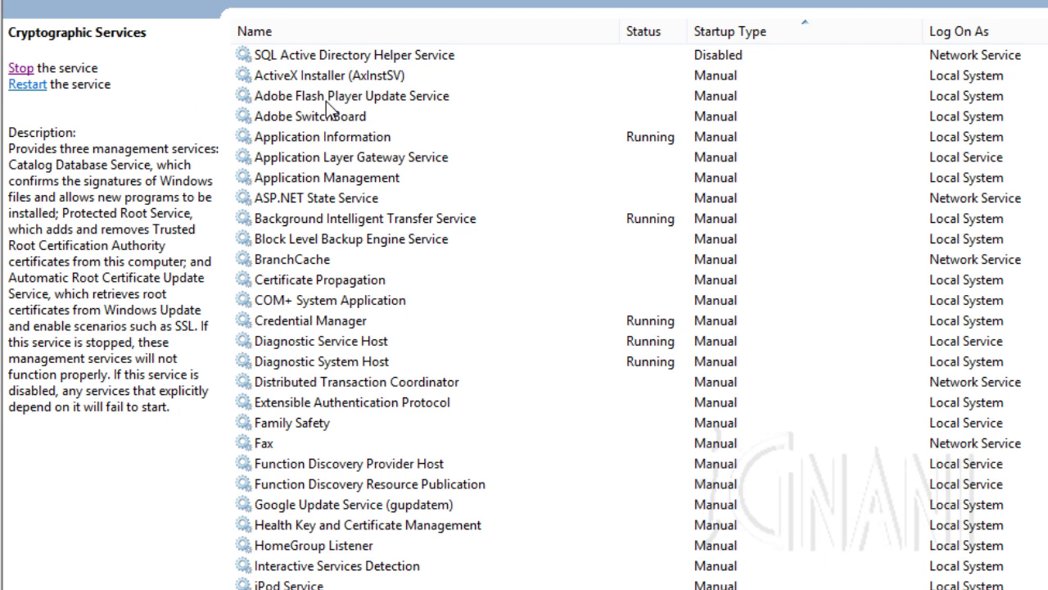
scroll(326, 101, "up", 7)
scroll(327, 105, "up", 6)
scroll(328, 110, "down", 3)
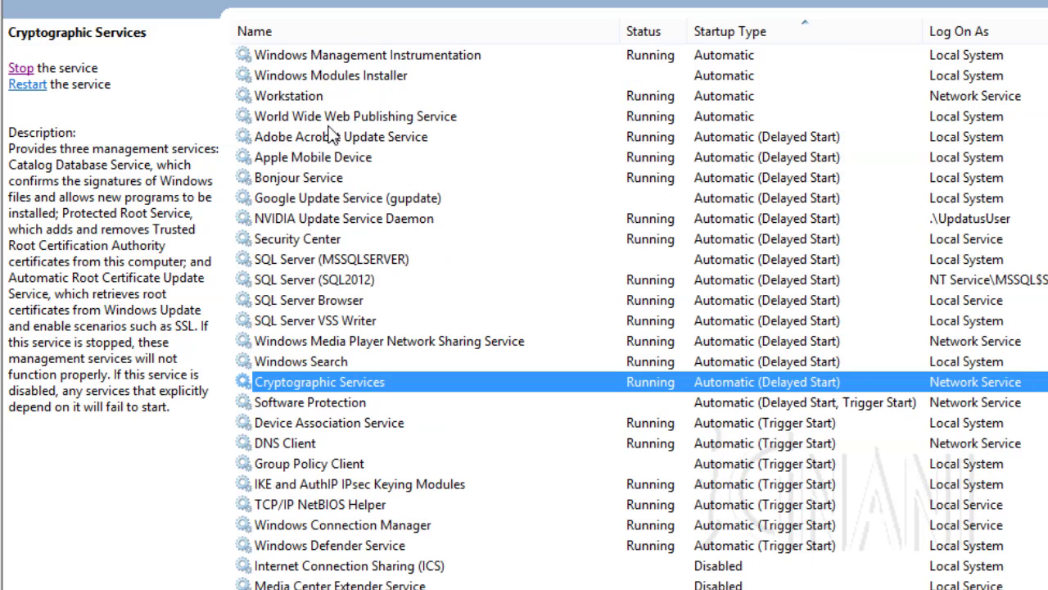
Reopen Cryptographic Services properties and confirm Automatic (Delayed Start) with OK.
double_click(806, 380)
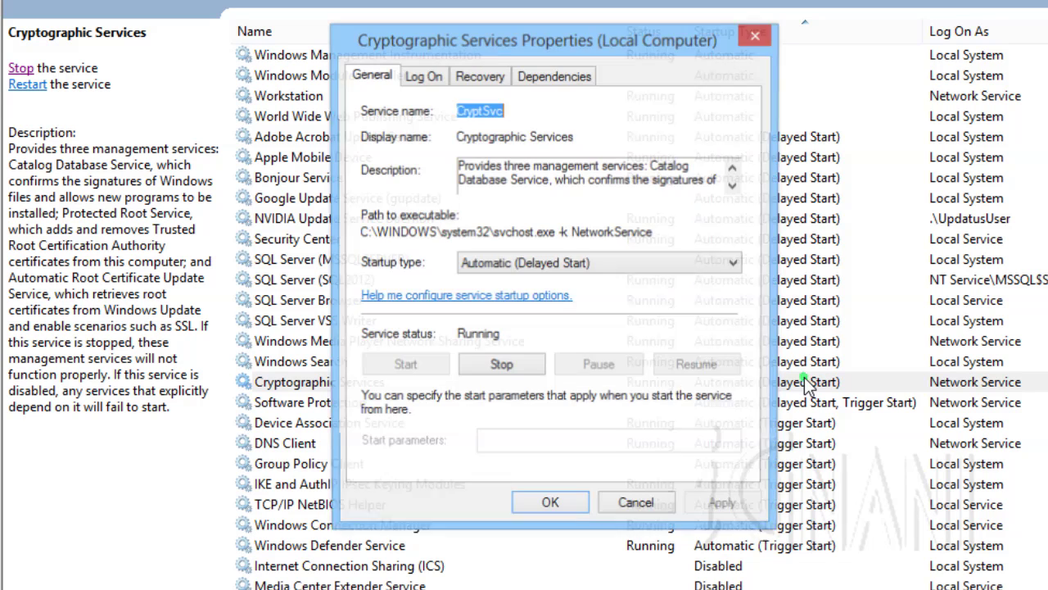
left_click(733, 263)
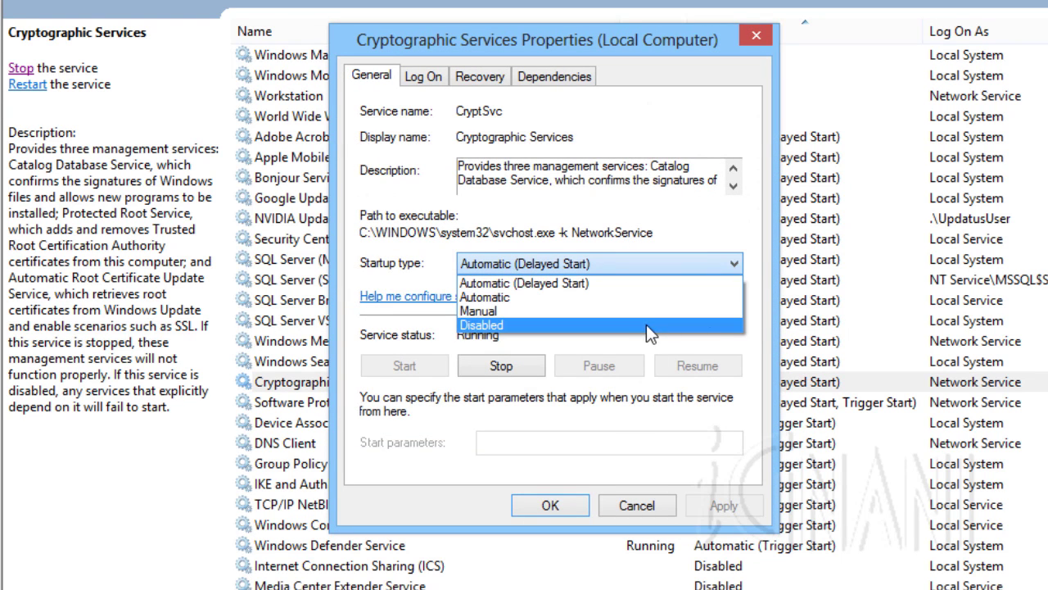
left_click(757, 321)
left_click(565, 508)
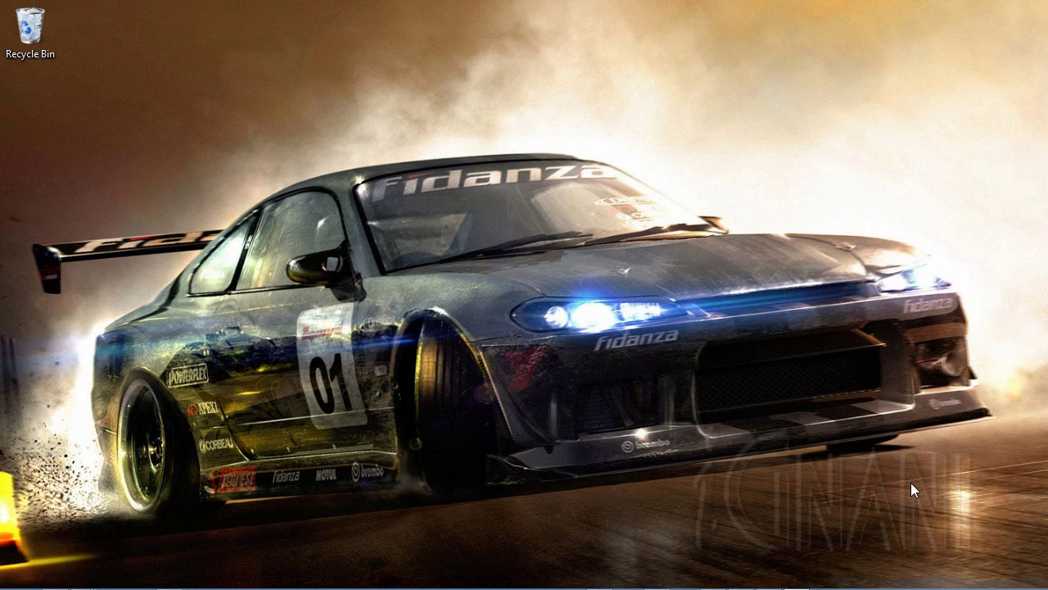
Search settings for 'power', open 'Change what the power buttons do', and maximize it.
key("super+w")
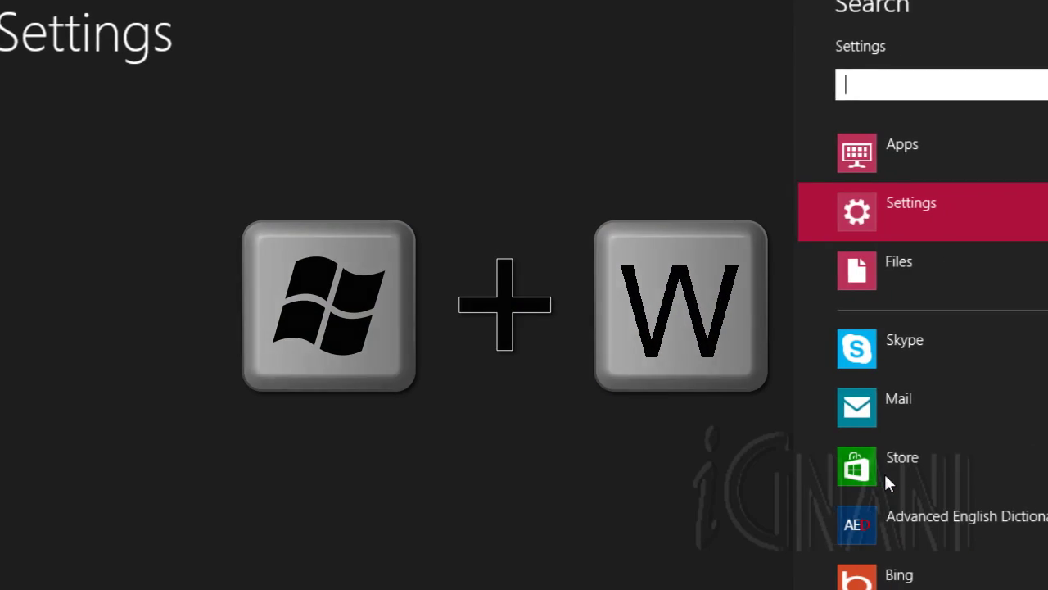
type("power")
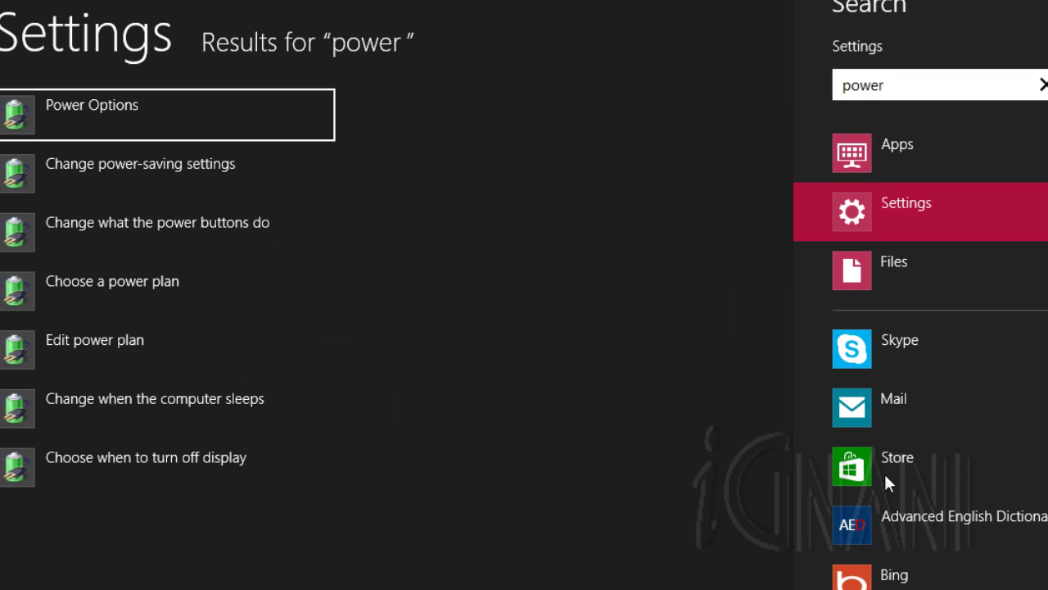
left_click(197, 240)
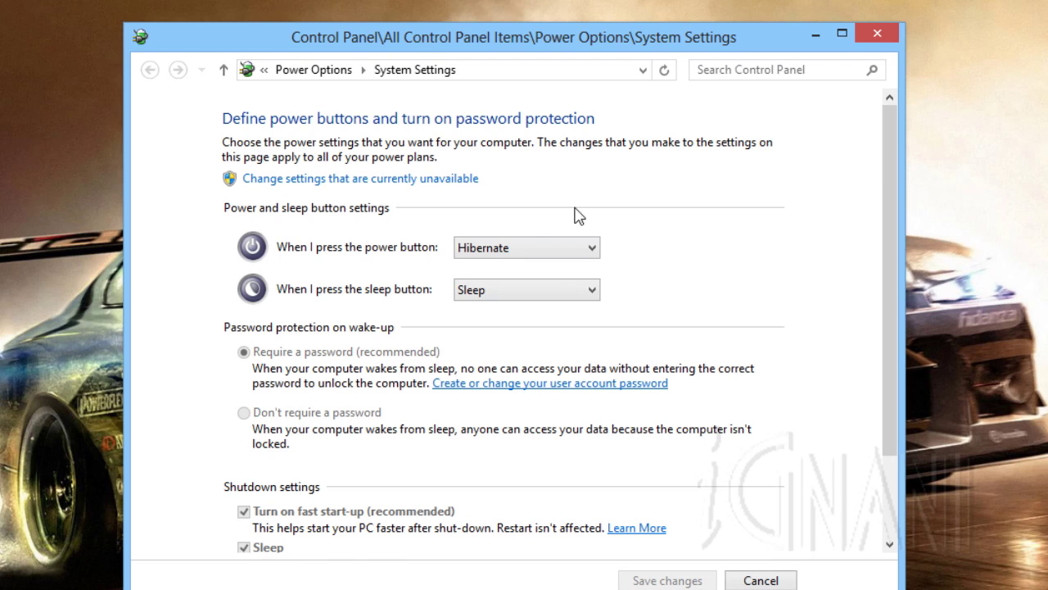
double_click(667, 37)
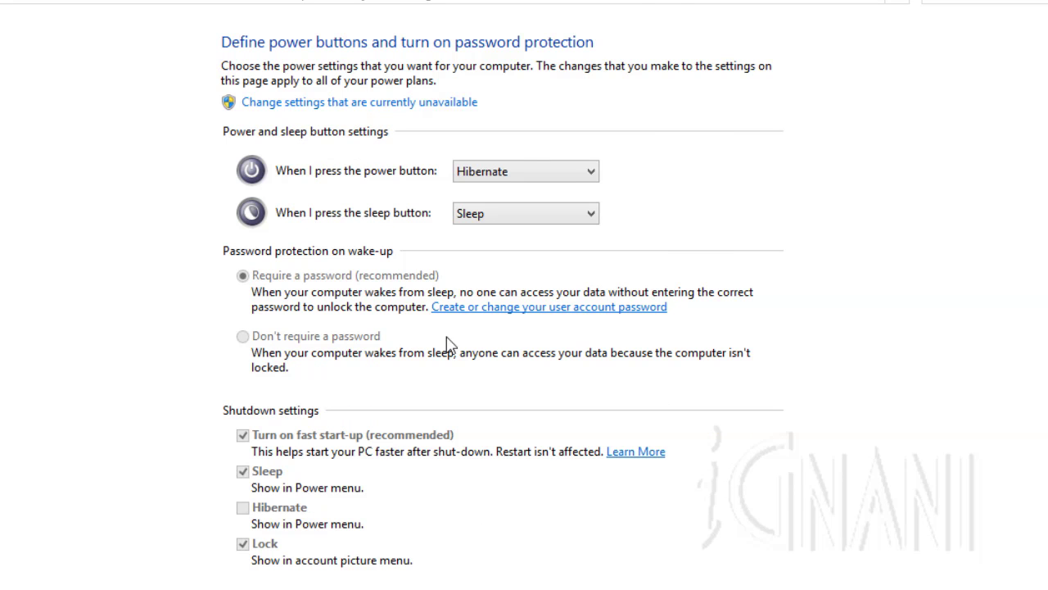